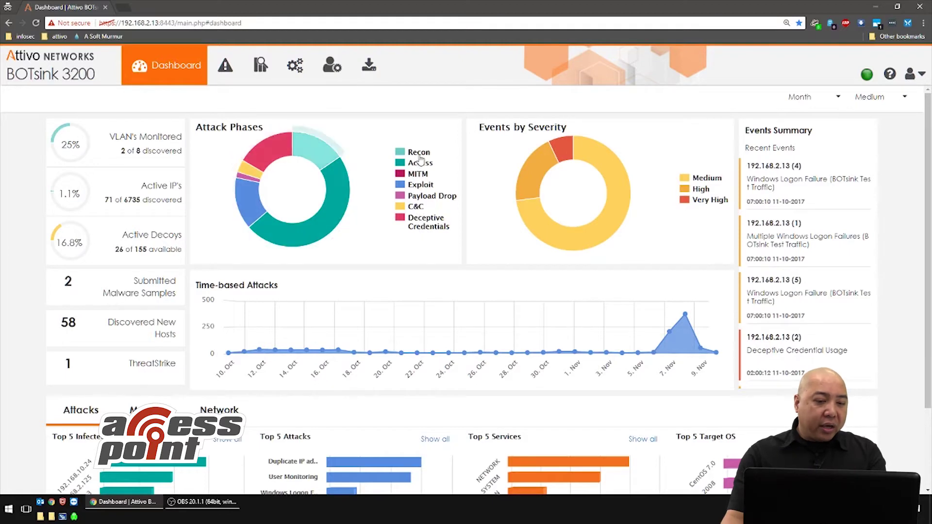
Read the Attack Phases donut values, with Access at 48.25% and 207 attacks
mouse_move(279, 150)
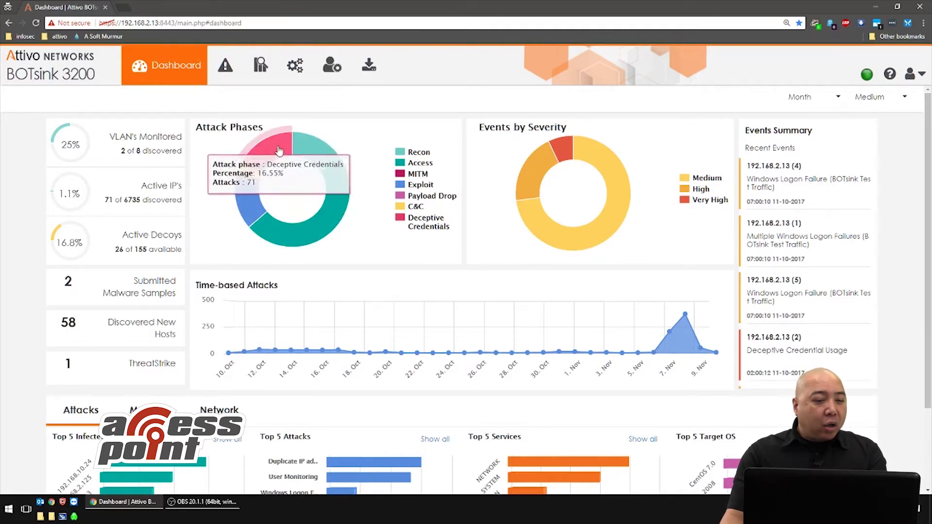
mouse_move(240, 199)
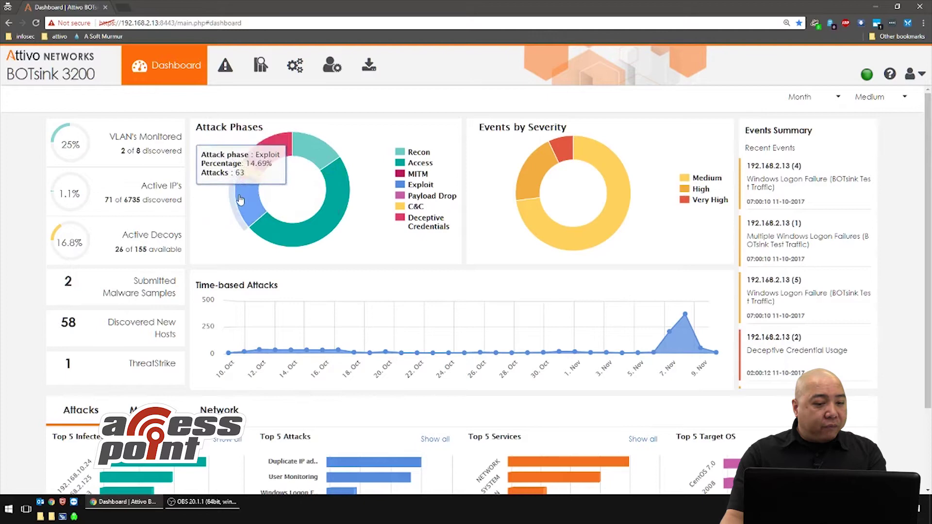
mouse_move(335, 185)
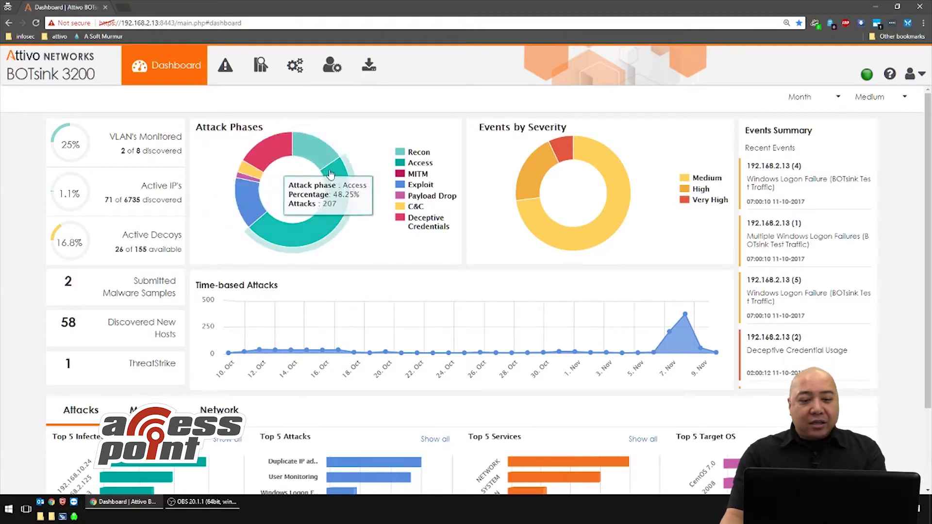
mouse_move(326, 164)
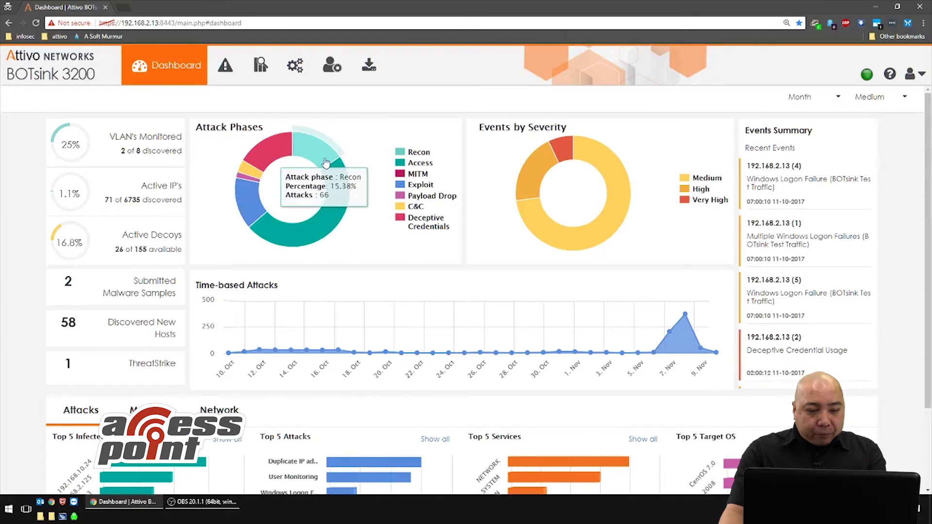
Open the Access phase events and expand HTTP Connection Request to review its attacker addresses
click(328, 199)
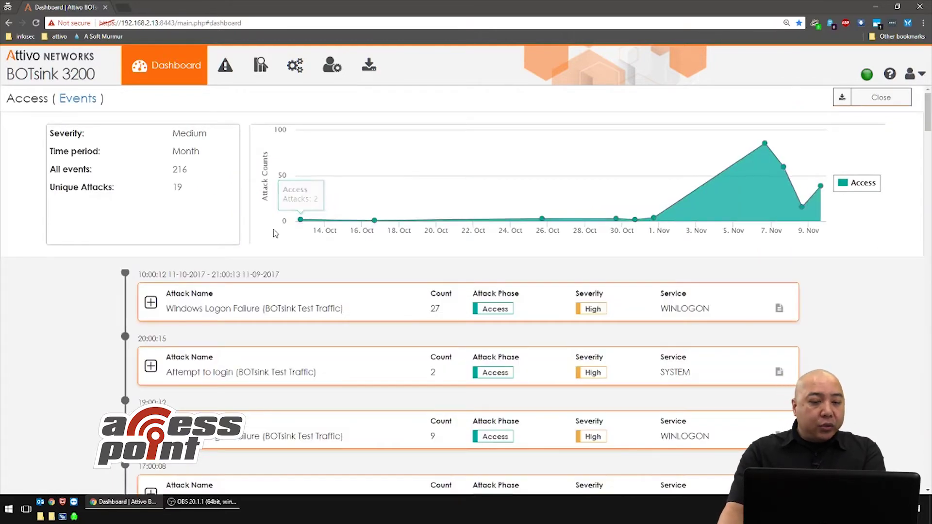
scroll(273, 234, down, 9)
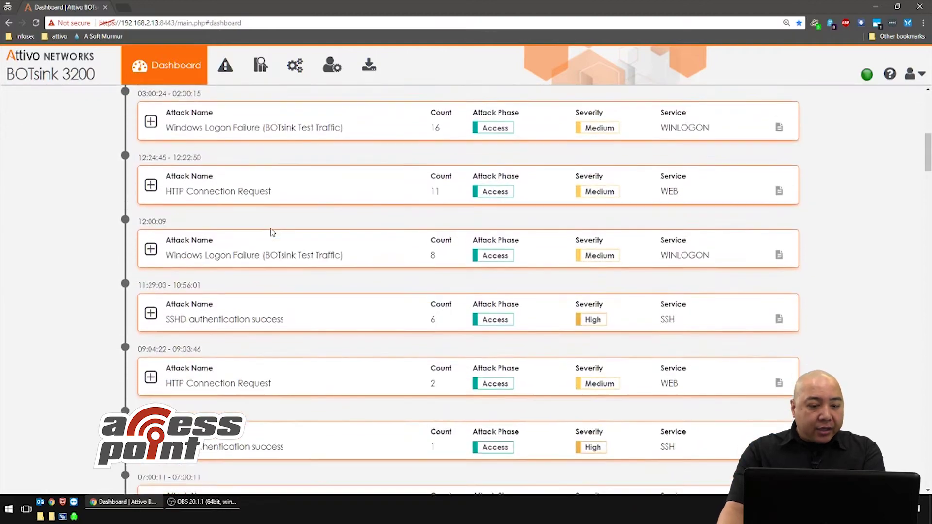
click(151, 186)
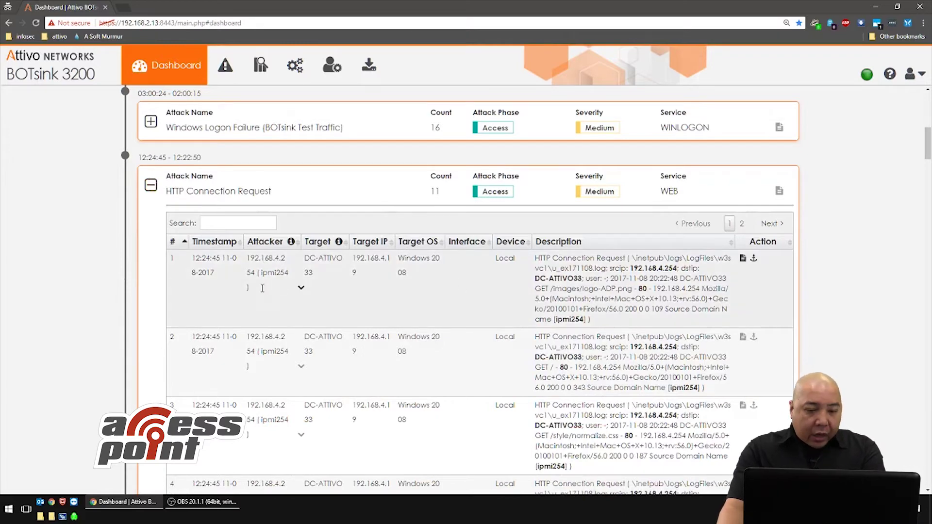
scroll(264, 288, down, 1)
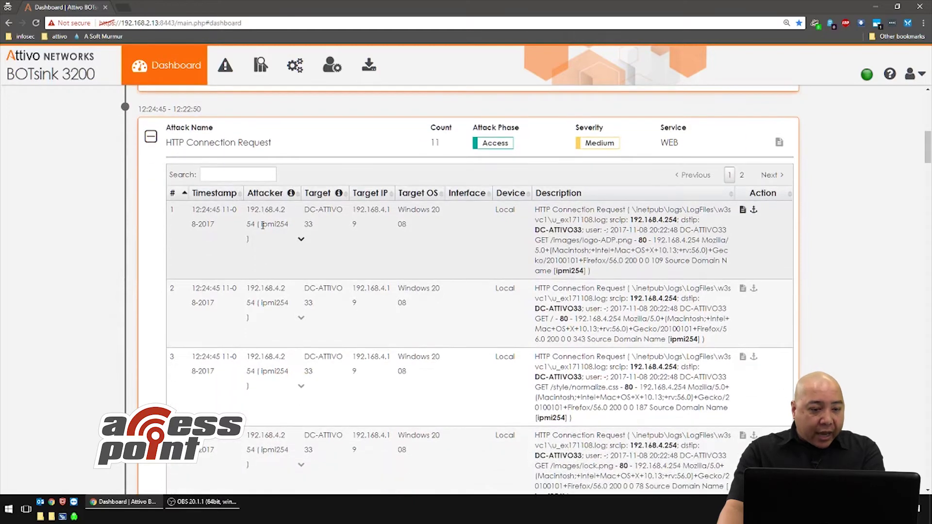
drag(246, 209, 266, 228)
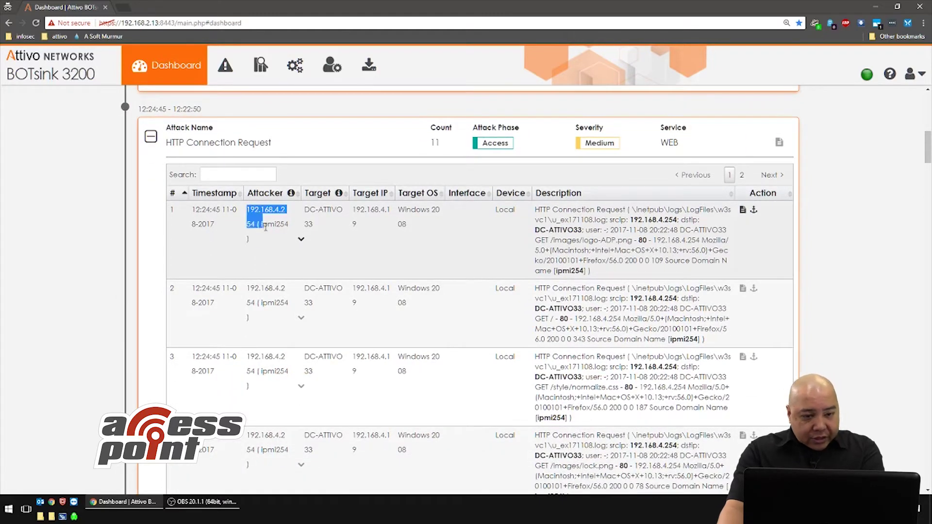
click(330, 229)
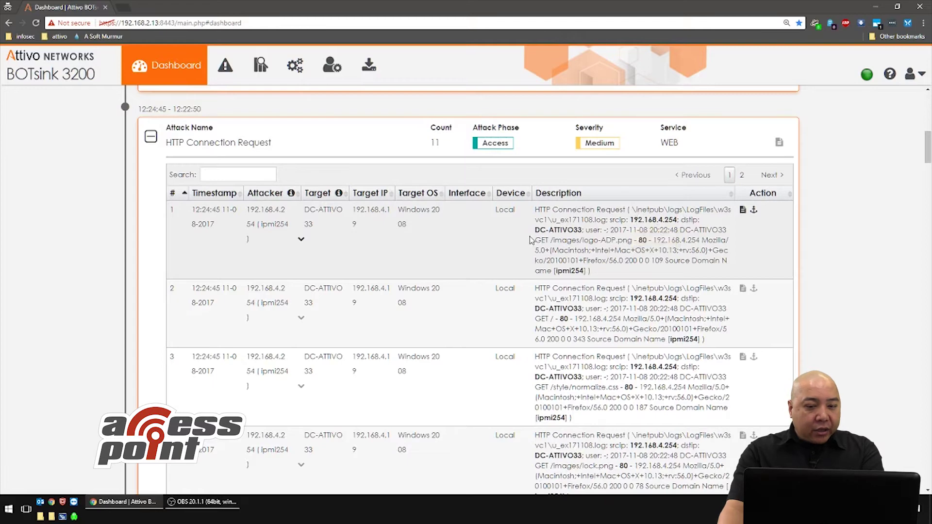
Collapse the HTTP Connection Request details and return to the top of the list
click(151, 137)
scroll(281, 158, up, 10)
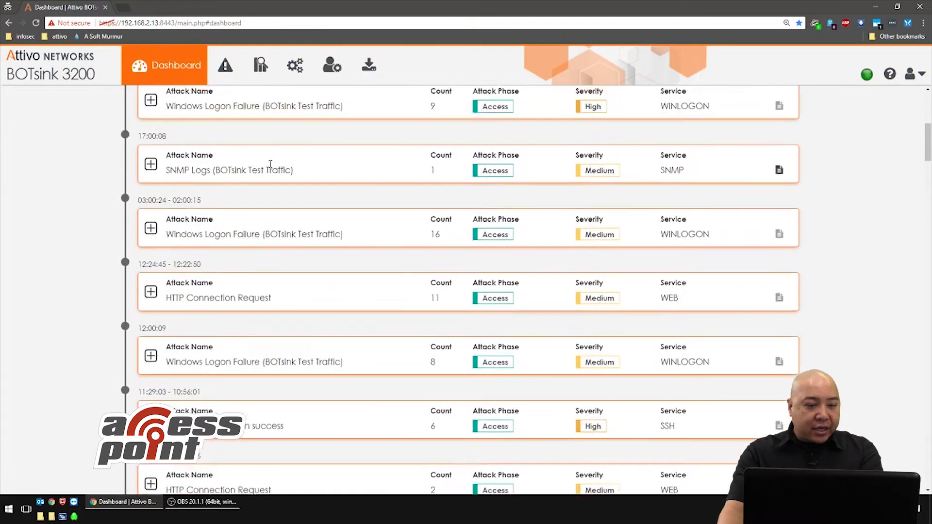
scroll(281, 158, up, 3)
click(881, 96)
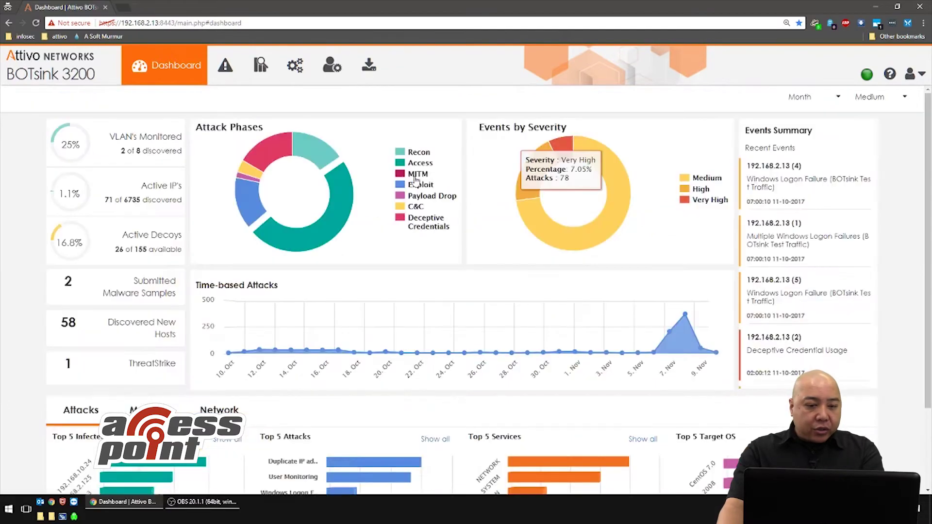
click(327, 153)
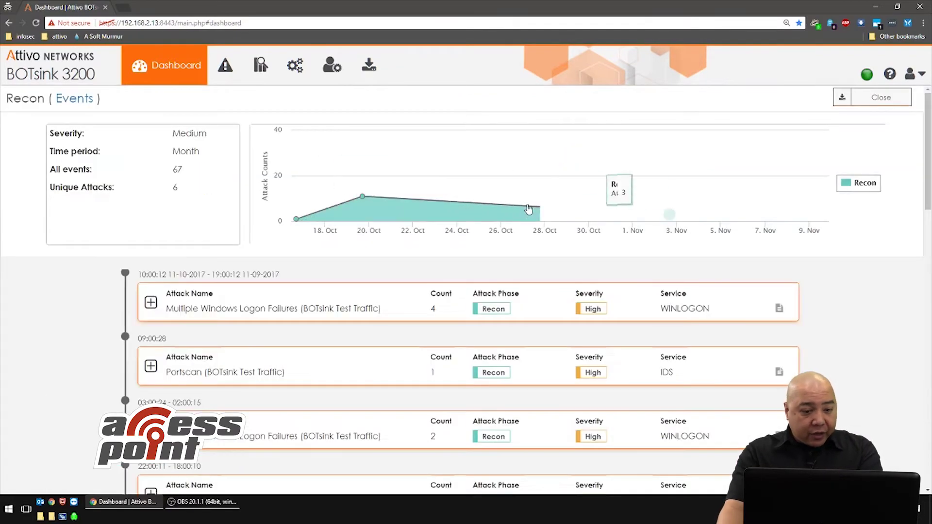
scroll(524, 212, down, 6)
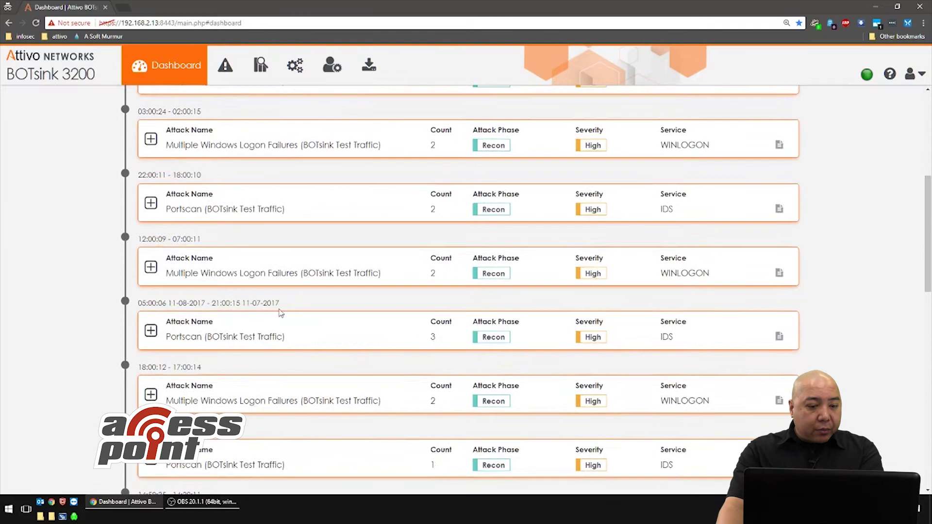
scroll(697, 203, up, 4)
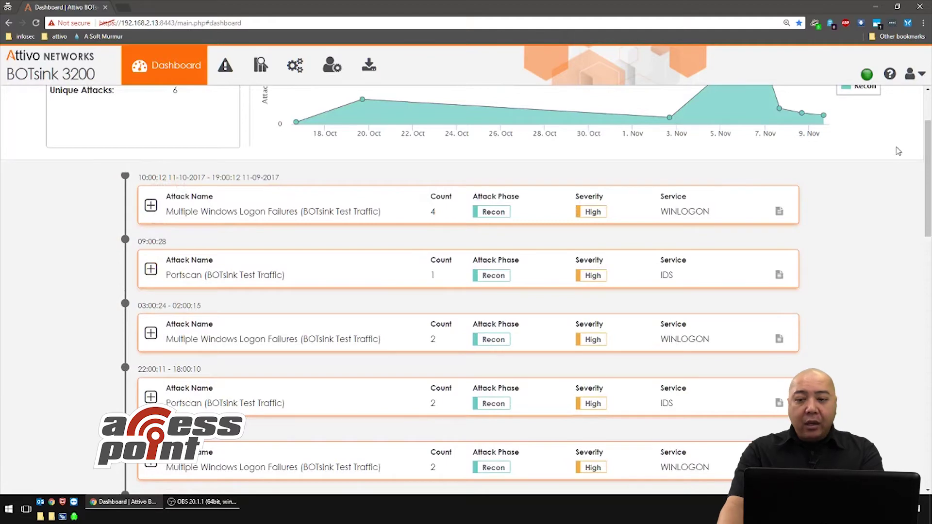
scroll(898, 151, up, 2)
click(888, 96)
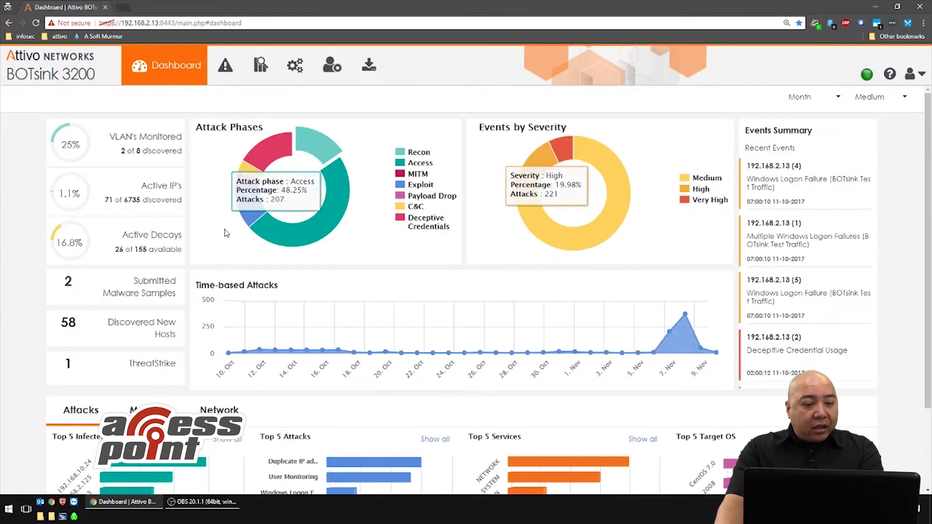
click(261, 154)
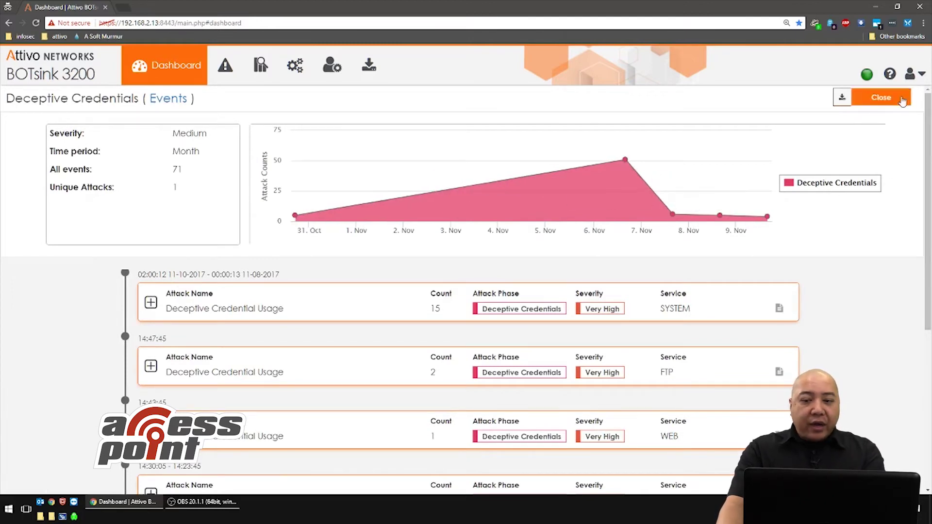
click(880, 97)
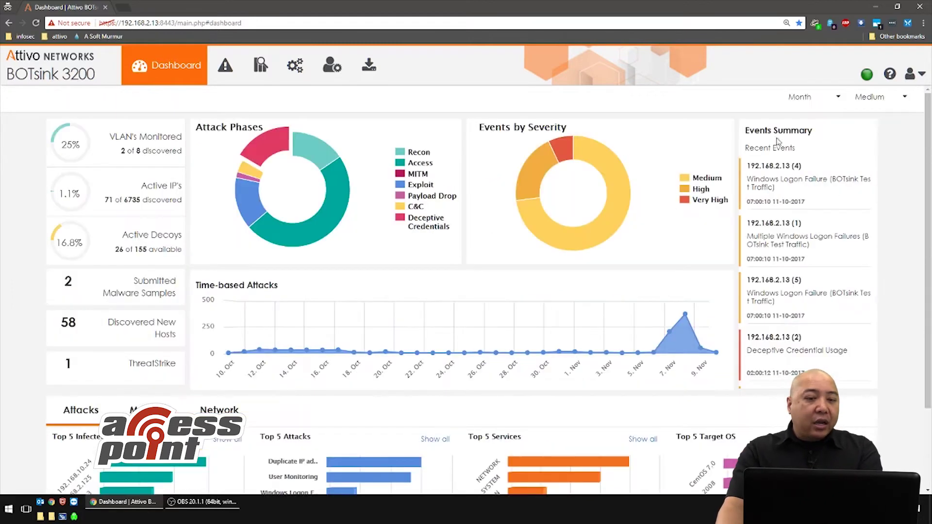
Open the Very High severity events and browse the Deceptive Credential Usage group
click(557, 153)
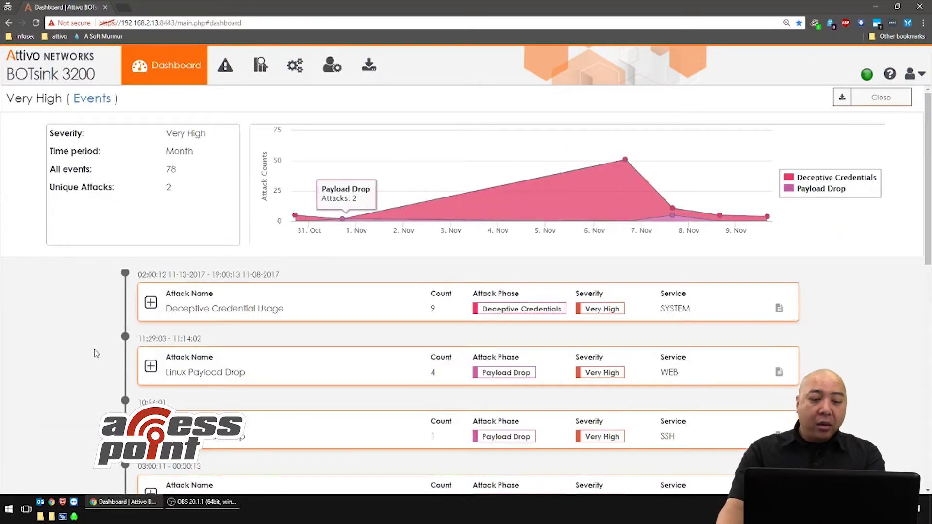
click(151, 302)
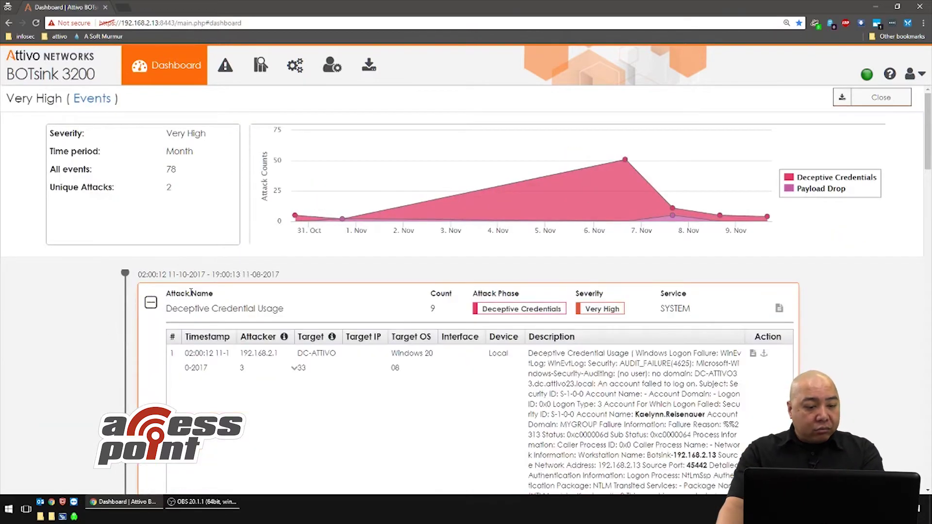
scroll(191, 292, down, 3)
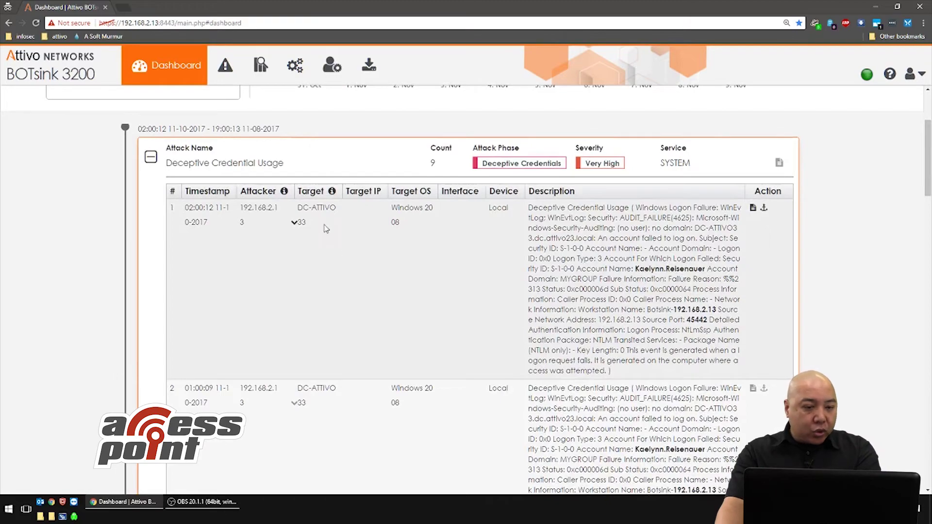
scroll(340, 242, down, 4)
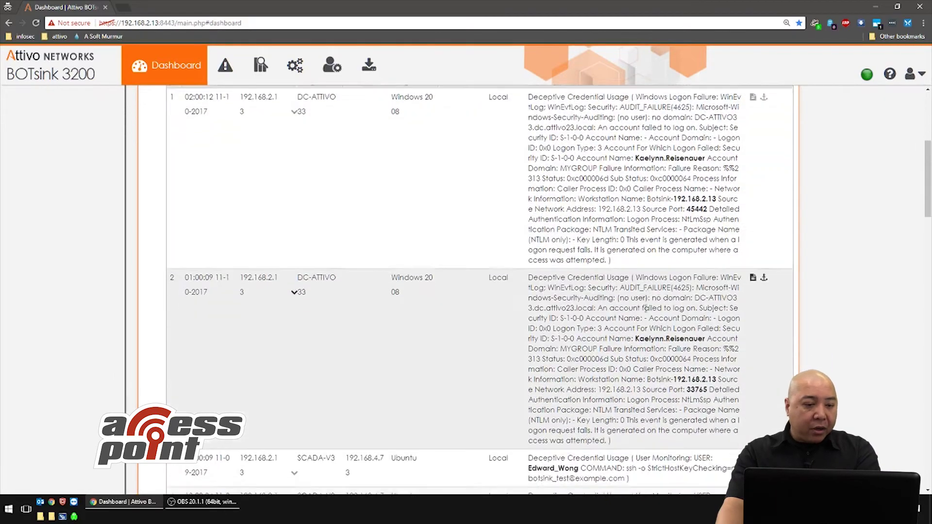
scroll(311, 245, up, 10)
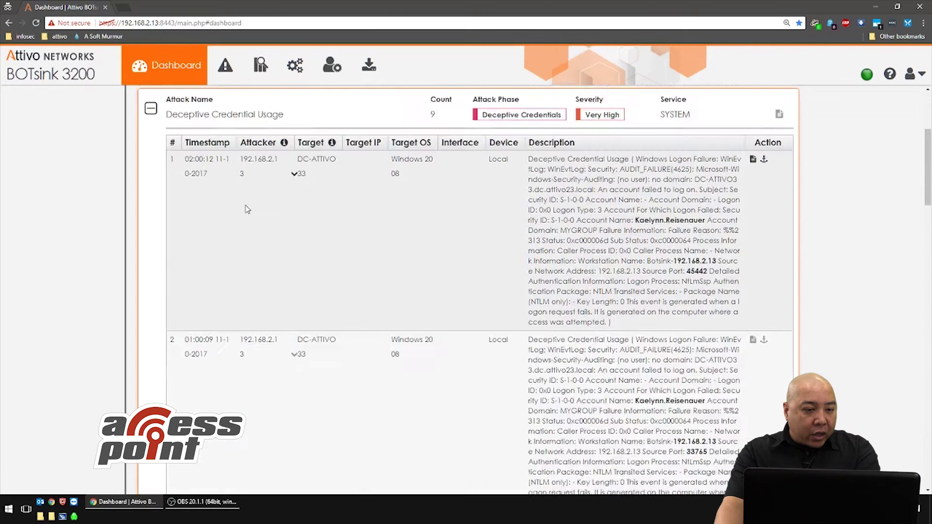
click(151, 302)
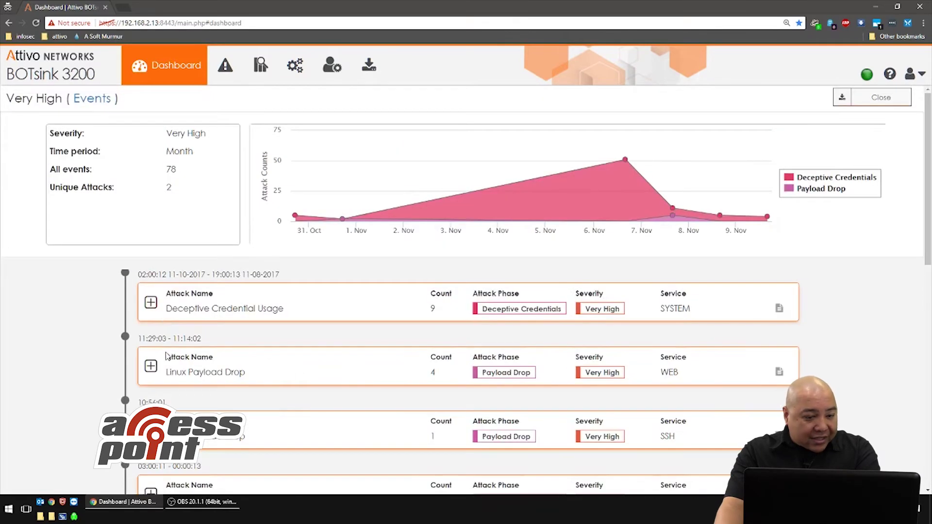
Expand the first Deceptive Credential Usage event, note the SCADA-V3 target, and close the drill-down
scroll(157, 375, down, 2)
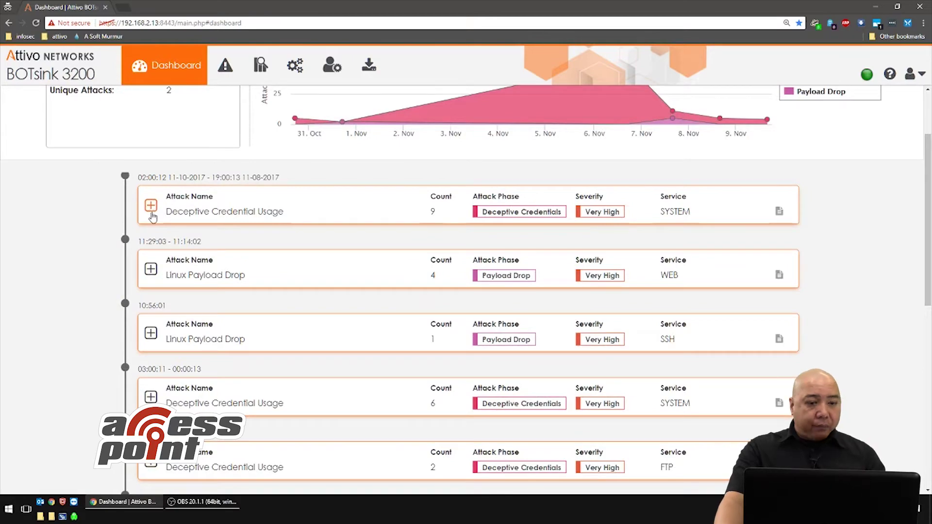
click(151, 206)
scroll(346, 277, down, 7)
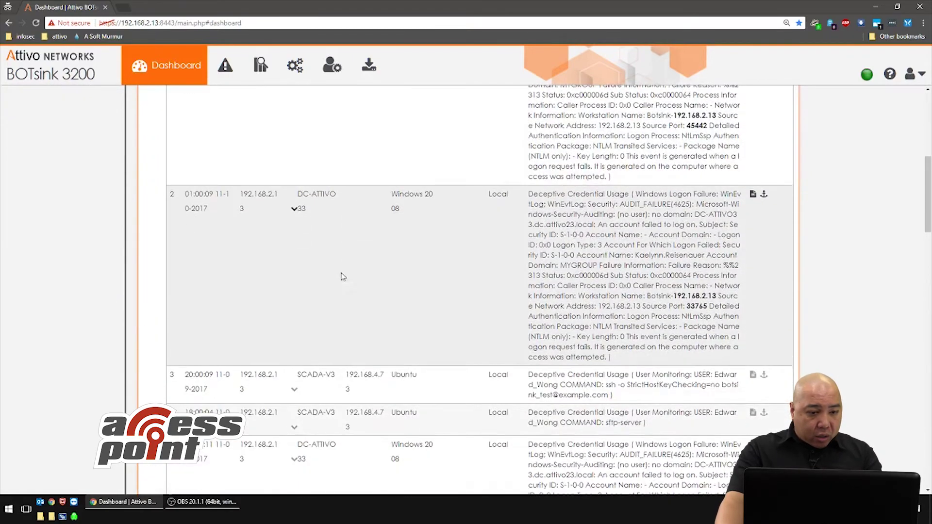
drag(297, 377, 346, 378)
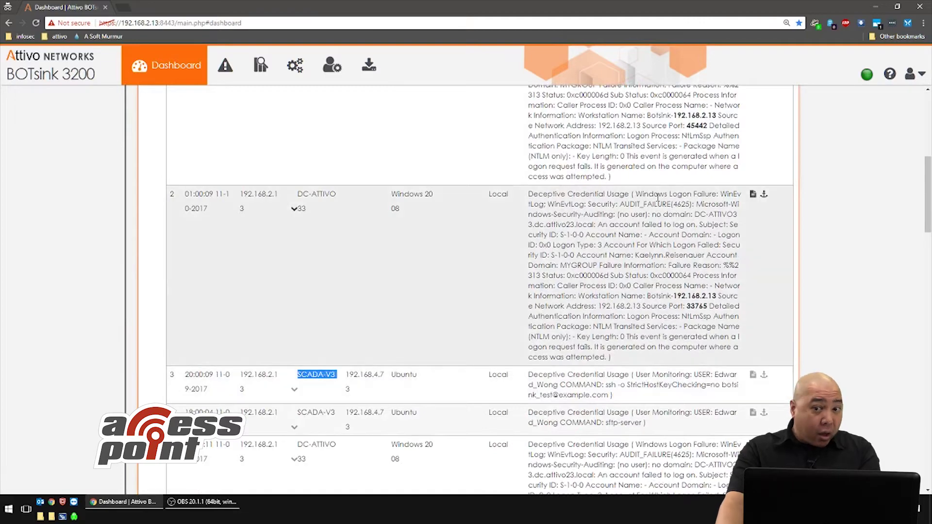
scroll(867, 156, up, 10)
click(876, 97)
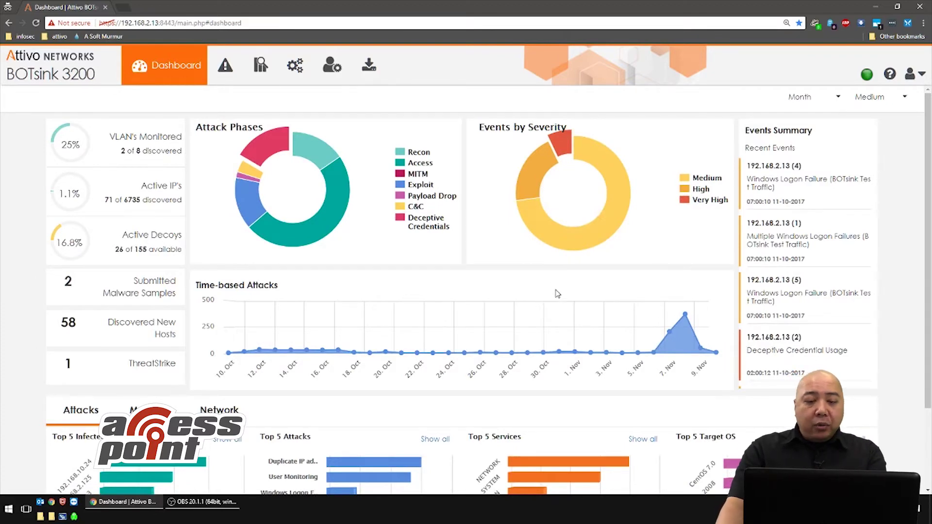
scroll(557, 294, down, 2)
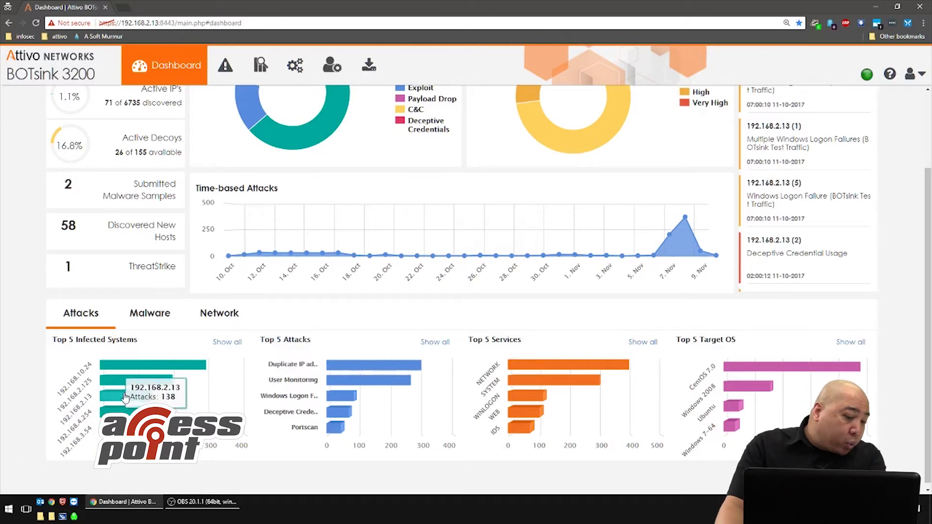
click(234, 342)
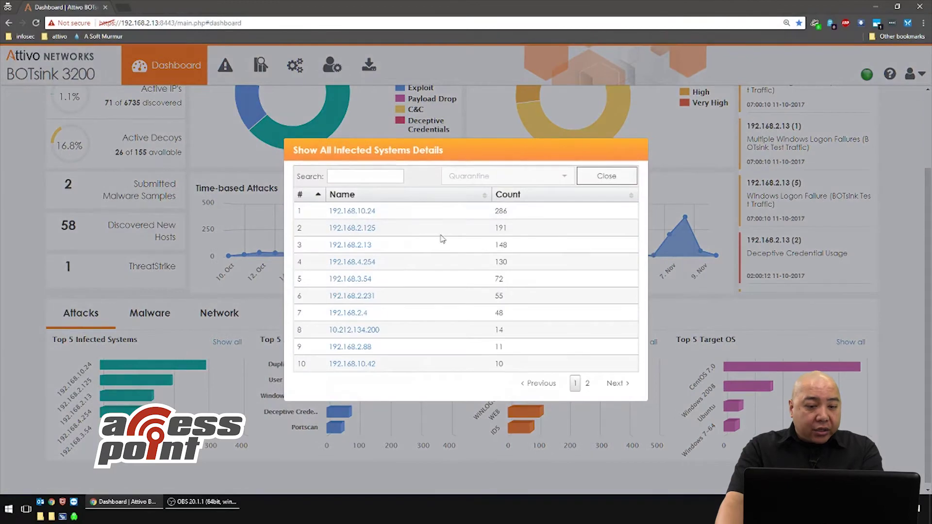
click(494, 180)
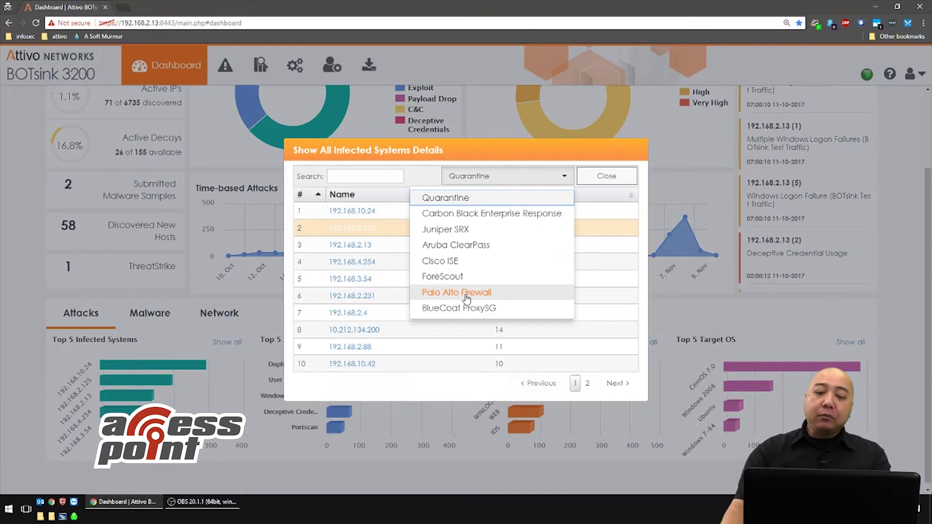
click(628, 176)
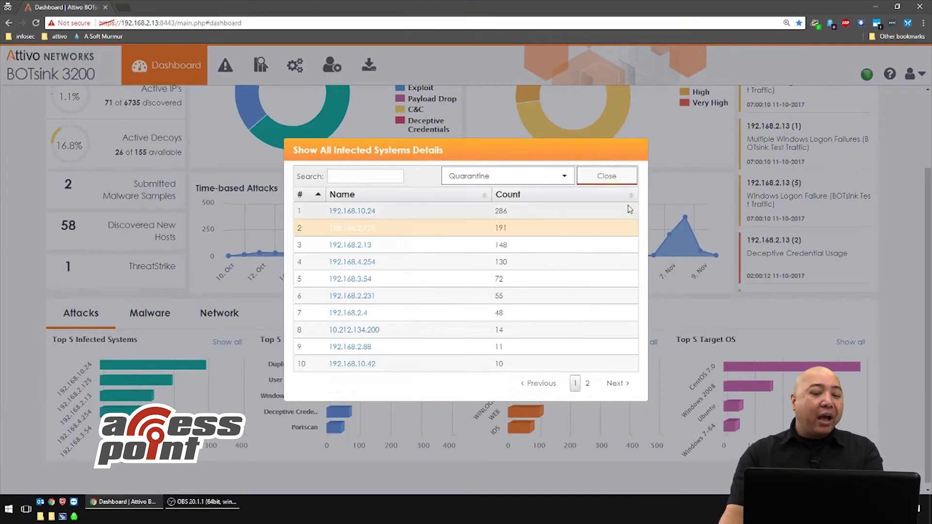
click(613, 177)
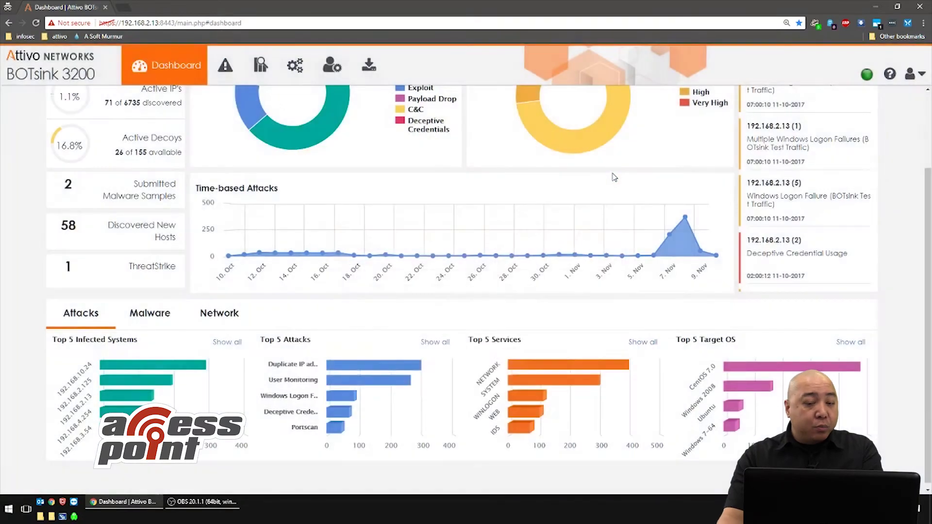
scroll(558, 203, up, 3)
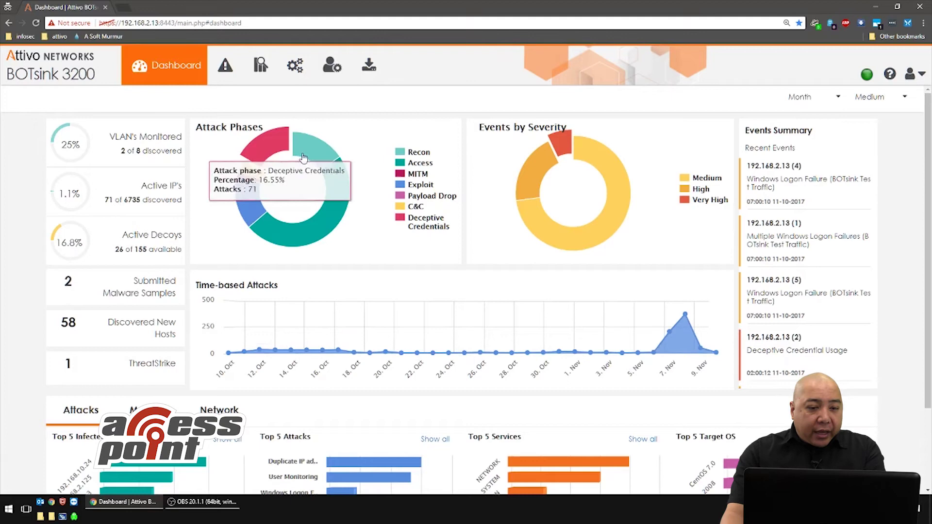
On the Events page, scan the Medium-severity alerts table and switch to the network graph view
click(225, 65)
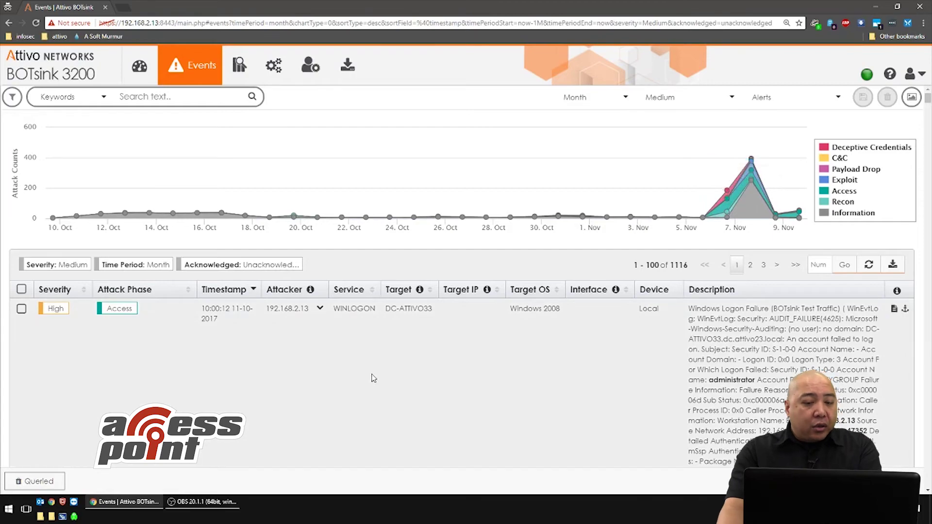
scroll(372, 377, down, 1)
scroll(373, 377, down, 3)
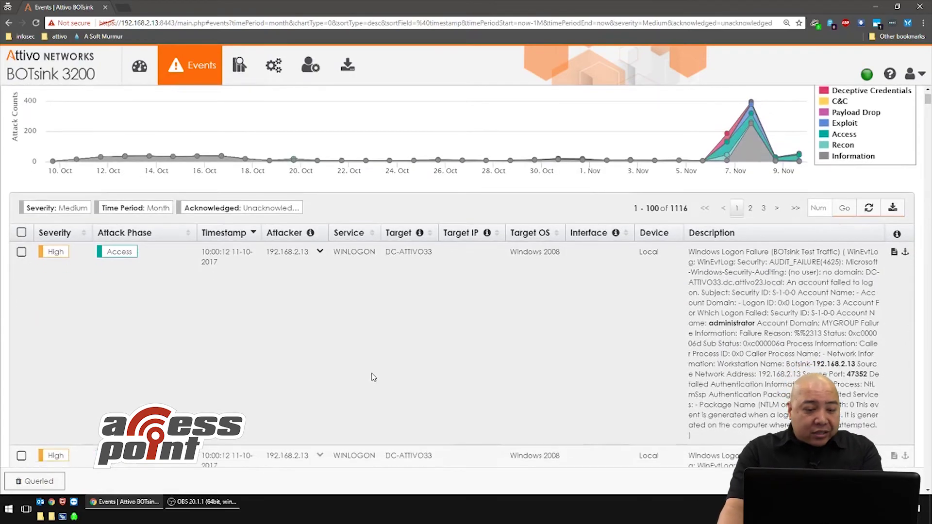
scroll(437, 314, up, 4)
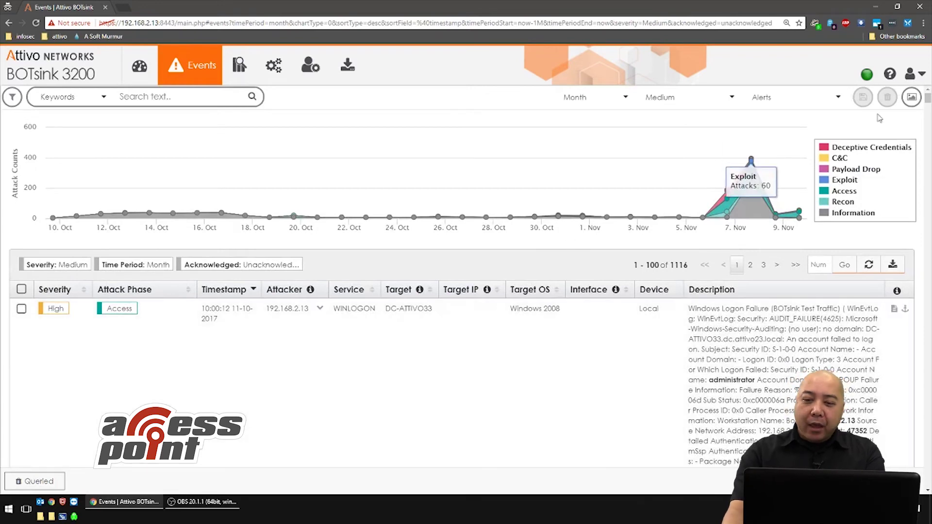
click(908, 100)
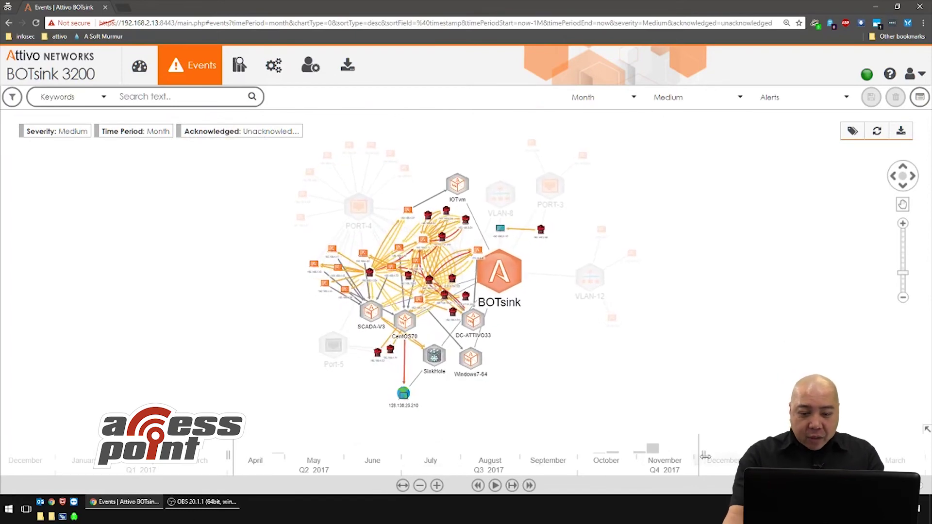
Trim the events timeline to end around October and play the attack animation
drag(705, 456, 586, 458)
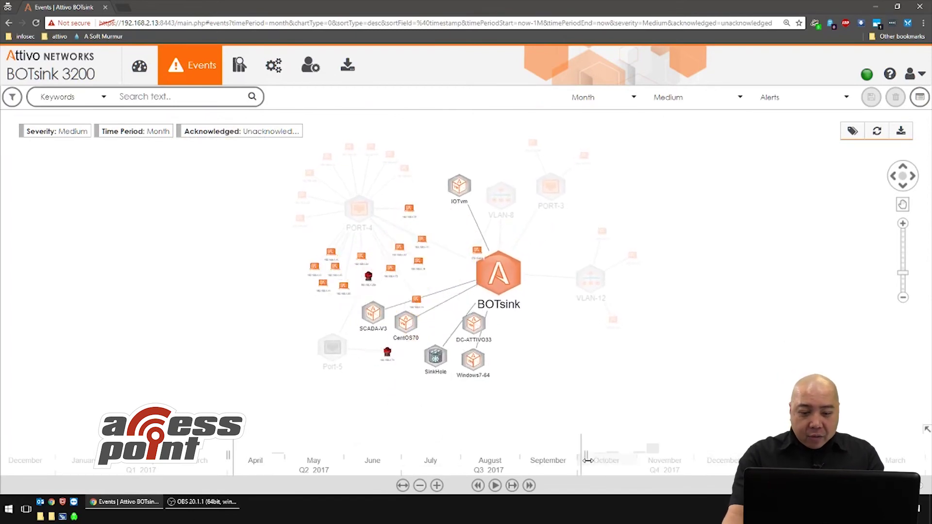
click(511, 485)
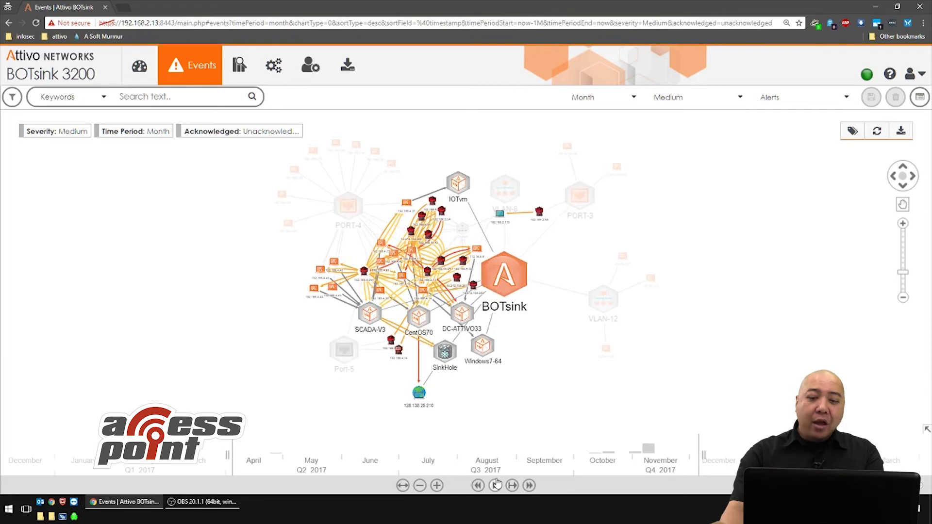
Zoom the graph in twice and move 192.168.4.254 and 192.168.4.44 left to inspect their attack links
click(902, 224)
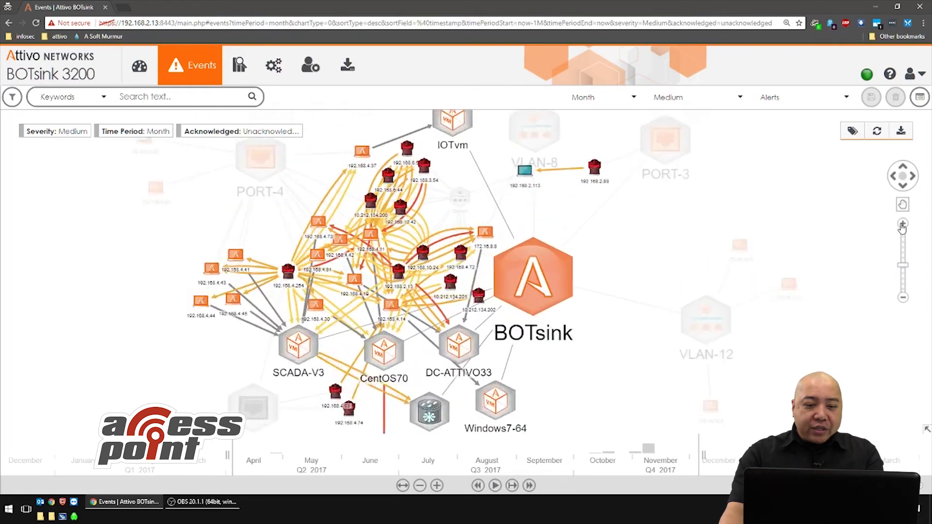
click(902, 224)
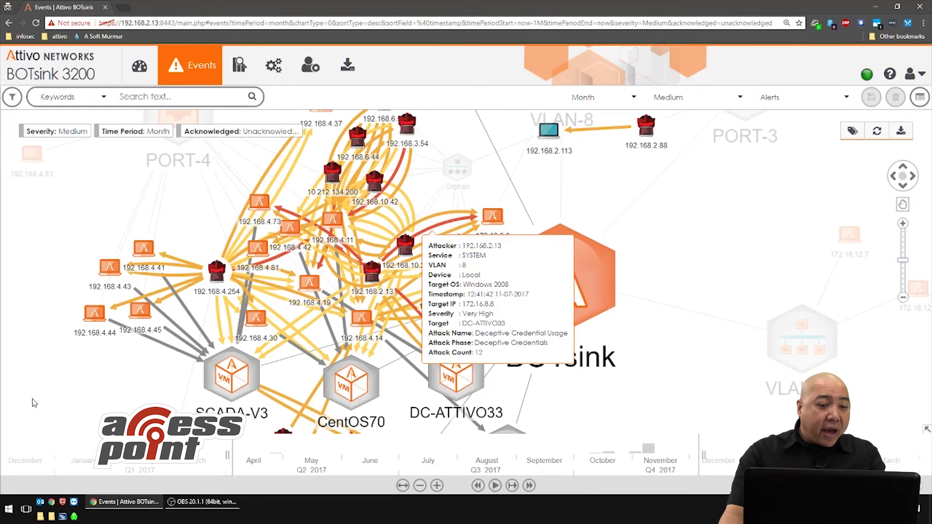
drag(214, 269, 73, 180)
drag(93, 315, 46, 281)
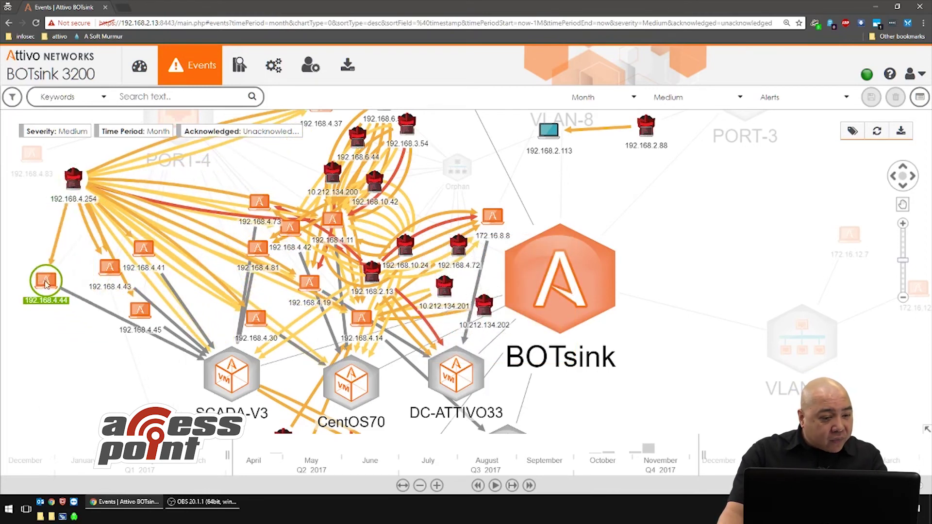
mouse_move(61, 241)
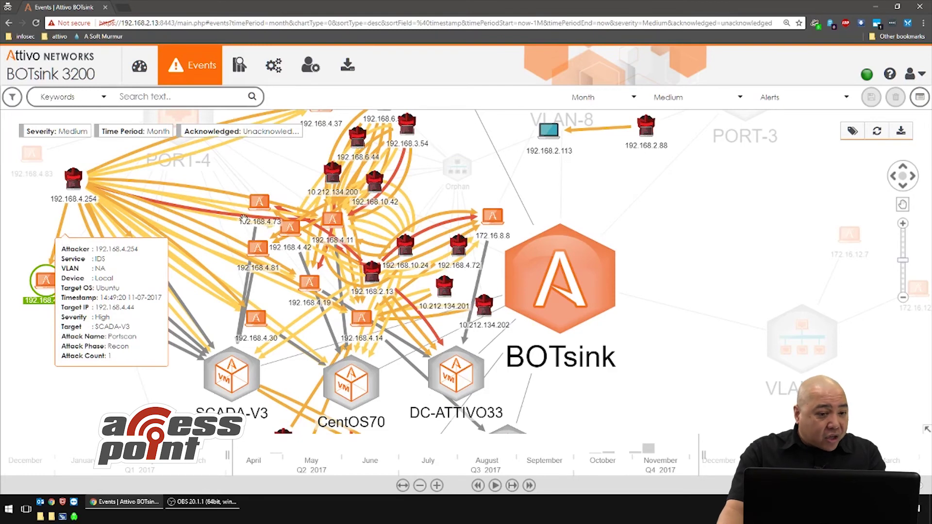
mouse_move(247, 222)
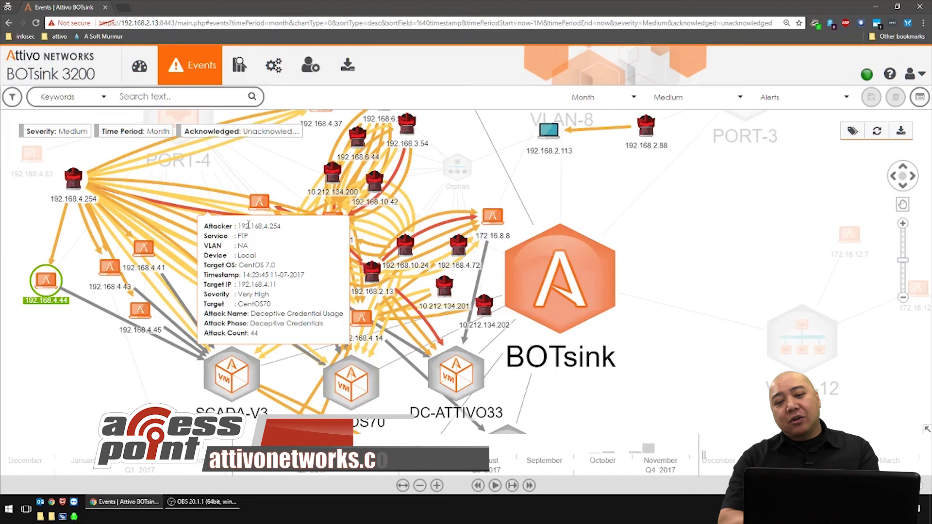
Clear the 192.168.4.254 attack details and the node selection on the events map
click(699, 234)
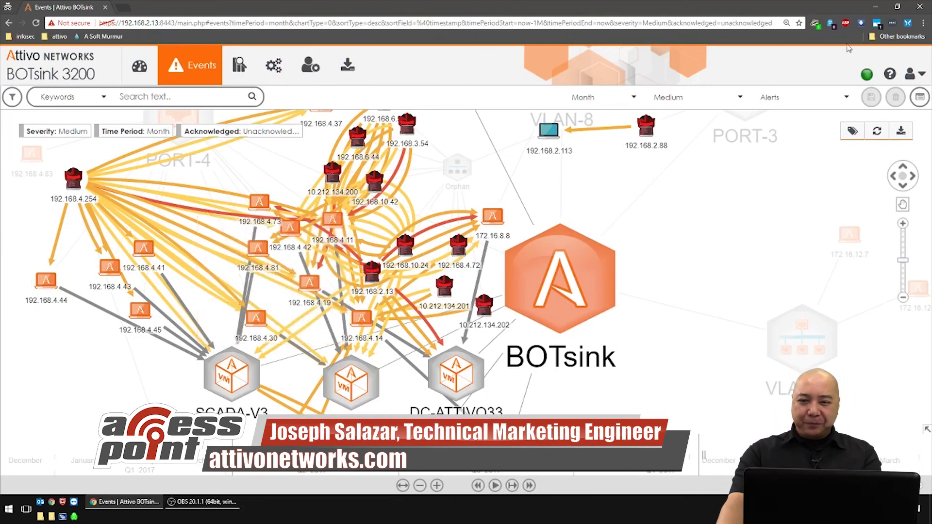